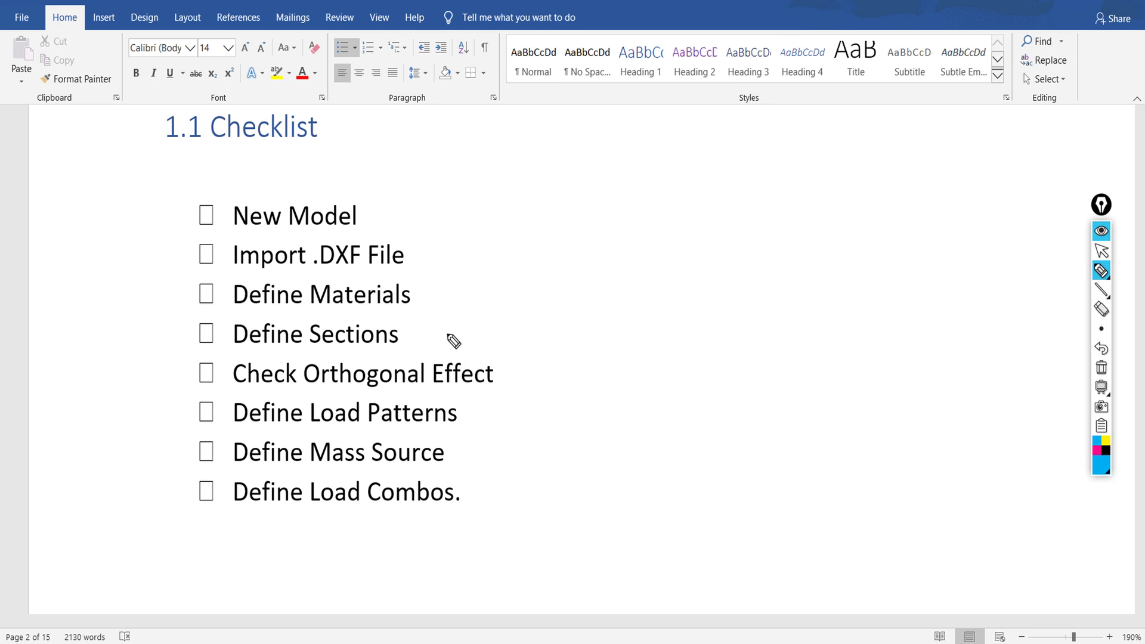
- Draw blue ink underlines beneath 'New Model' and 'Import .DXF File' in the Word checklist
click(299, 276)
drag(314, 278, 388, 273)
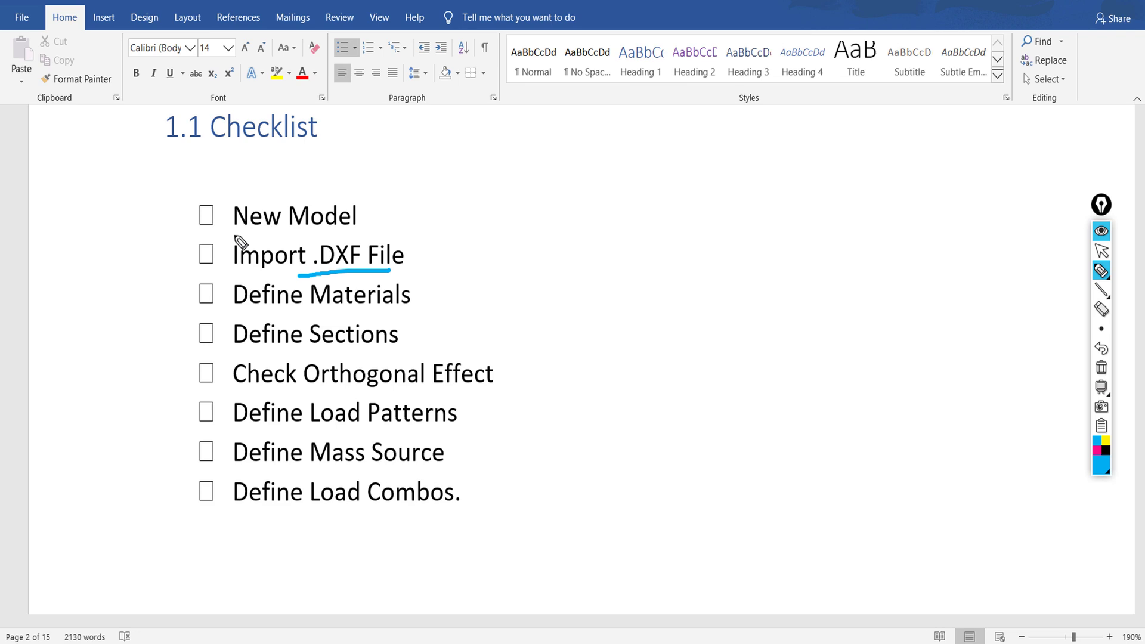
drag(233, 235, 356, 237)
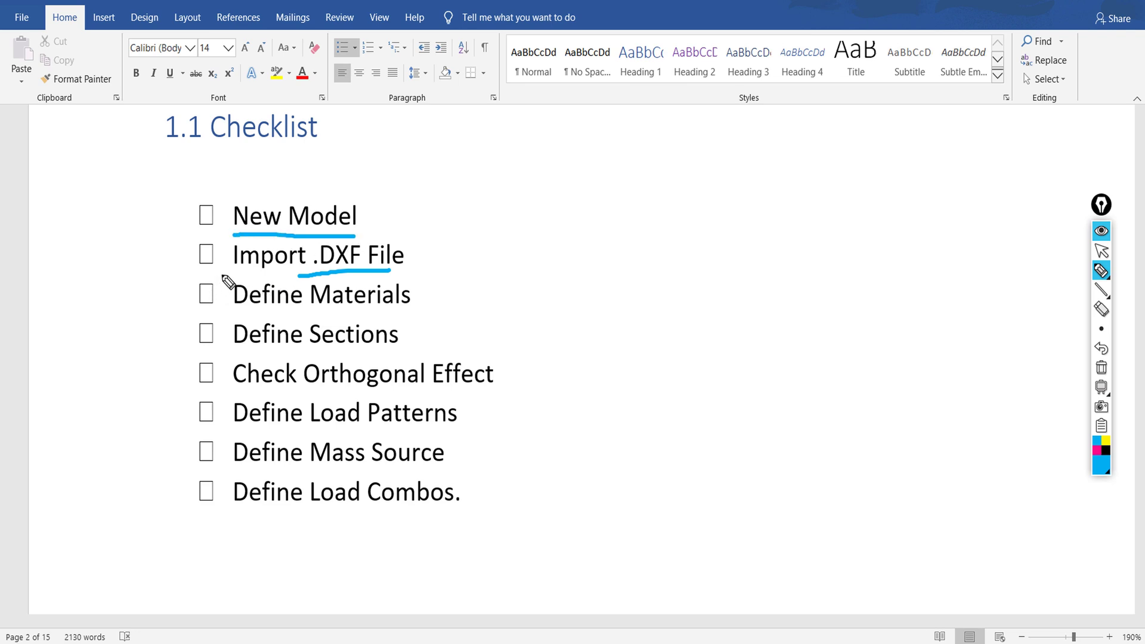
drag(230, 273, 406, 271)
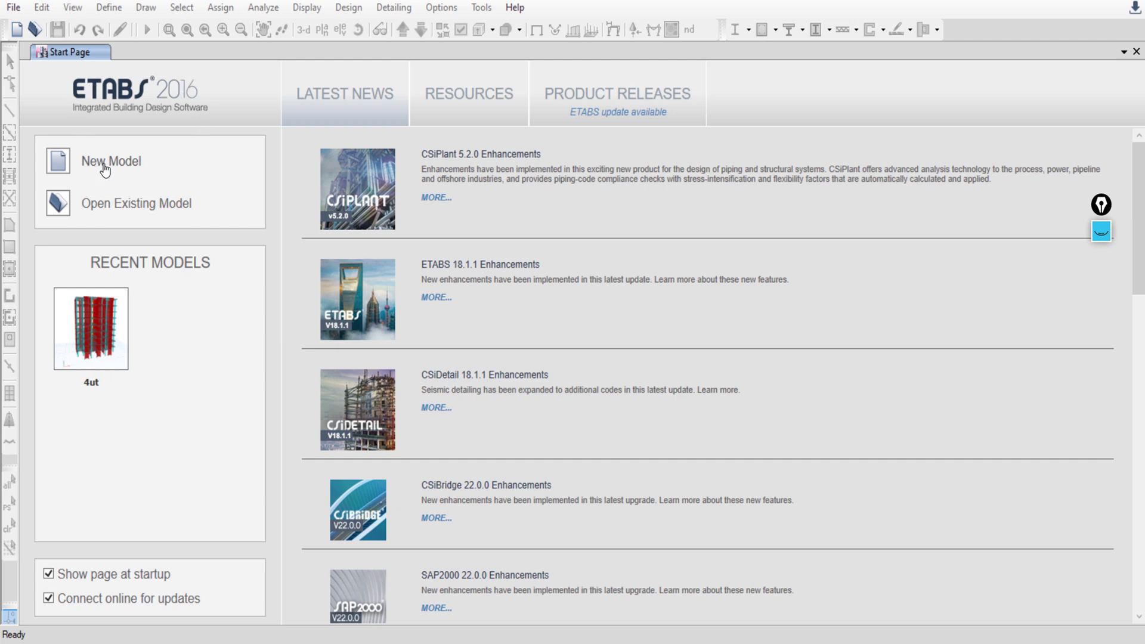
- Start a new model from the File menu
click(13, 7)
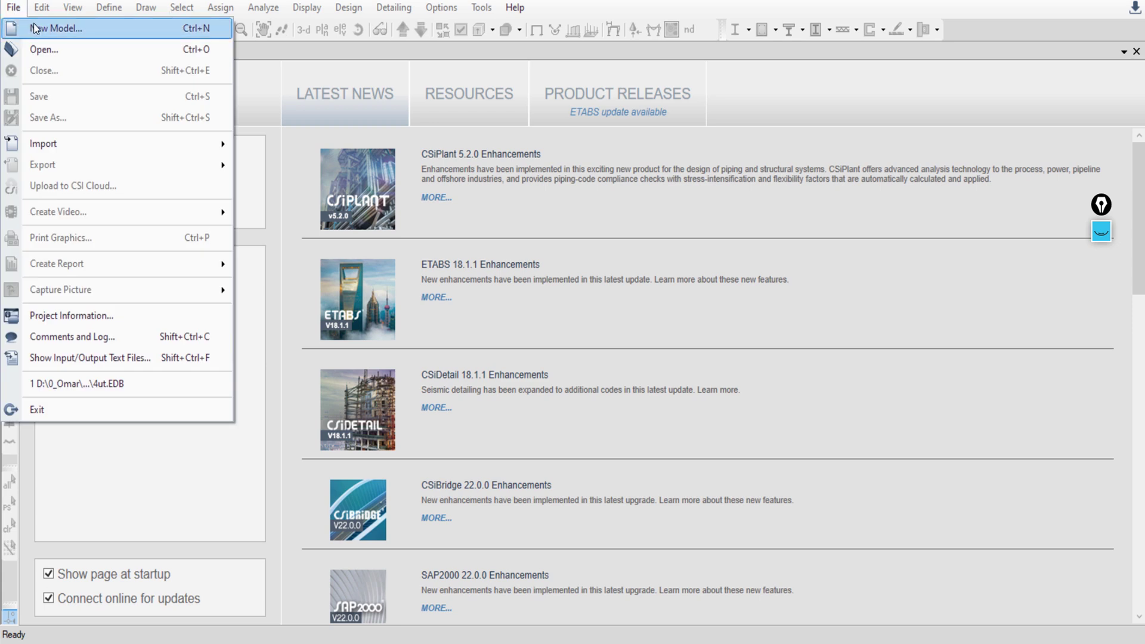
click(34, 28)
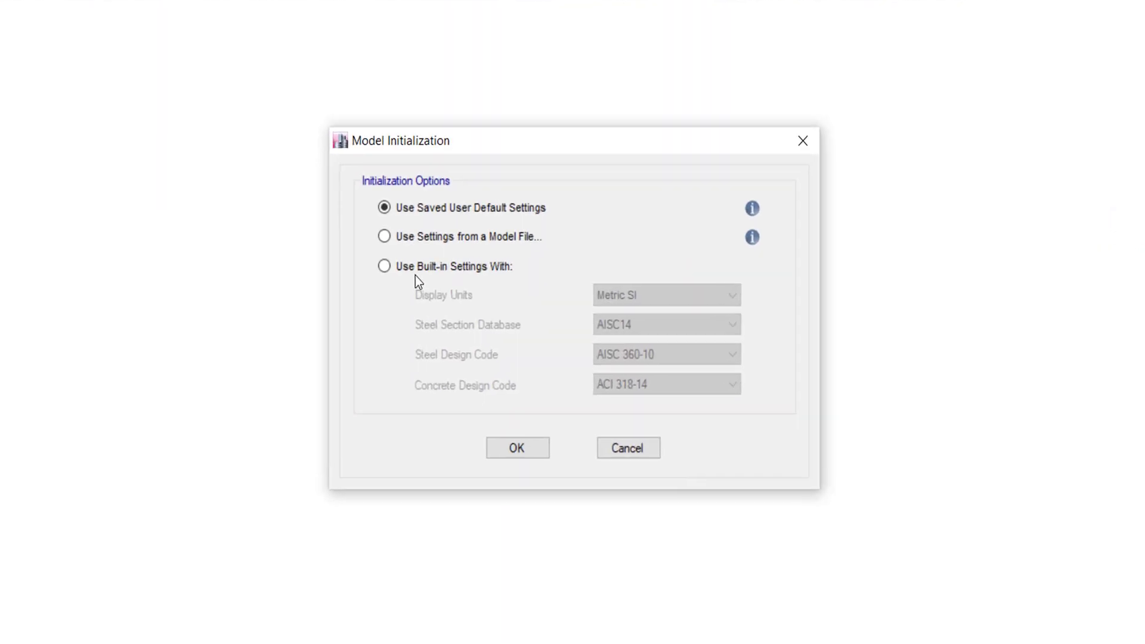
- Initialize the model with built-in settings, Metric SI units and the ACI 318-14 concrete code
click(452, 280)
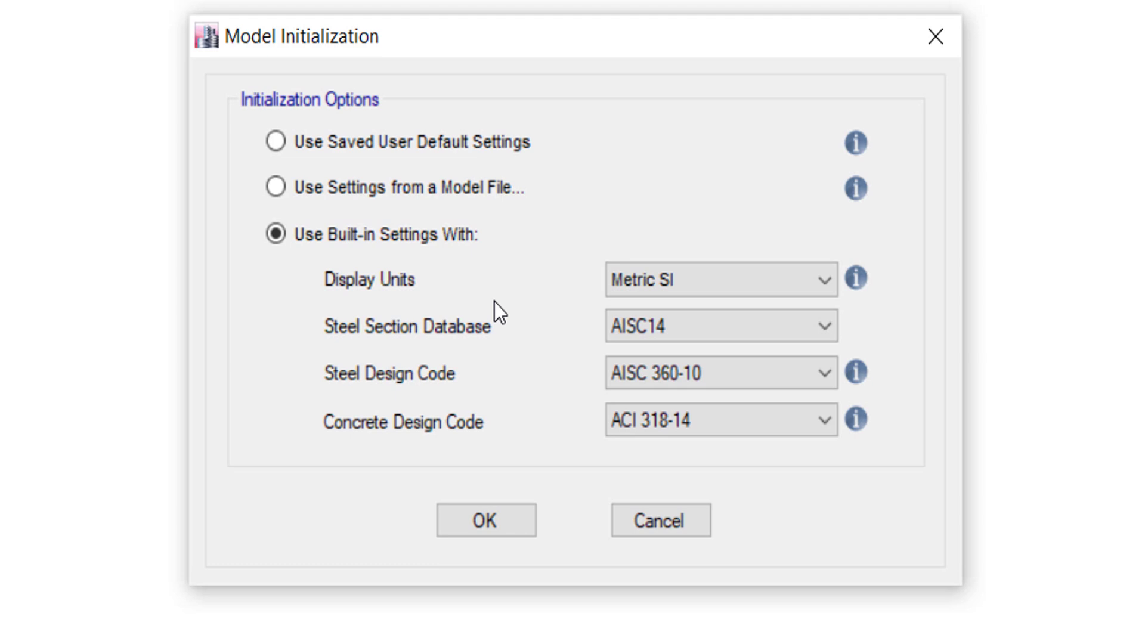
click(718, 292)
click(721, 291)
click(760, 427)
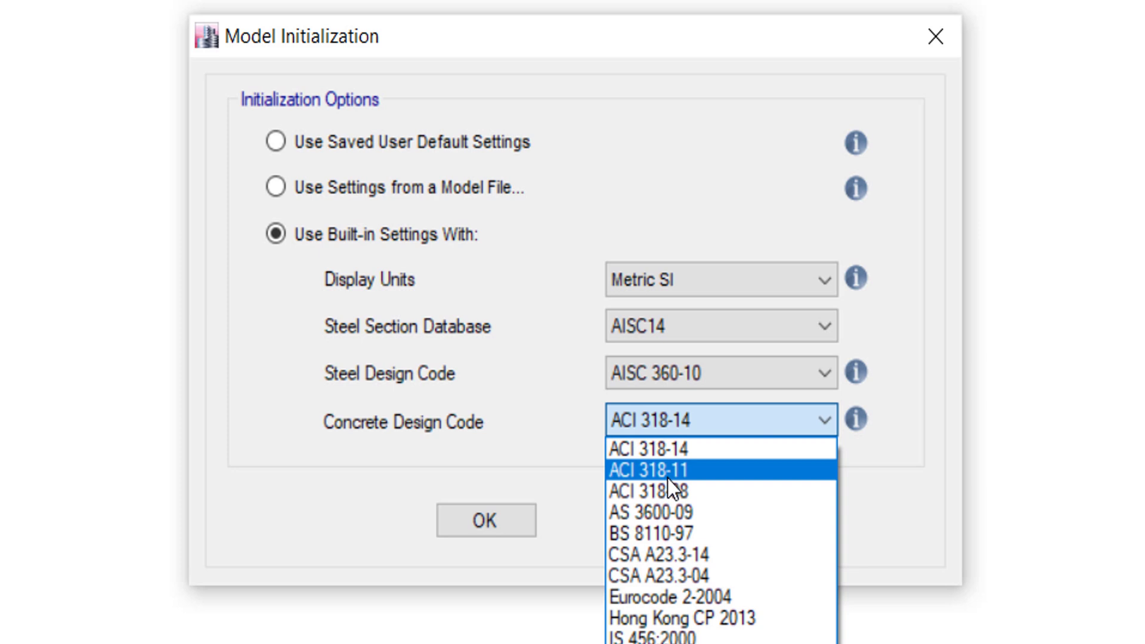
click(688, 442)
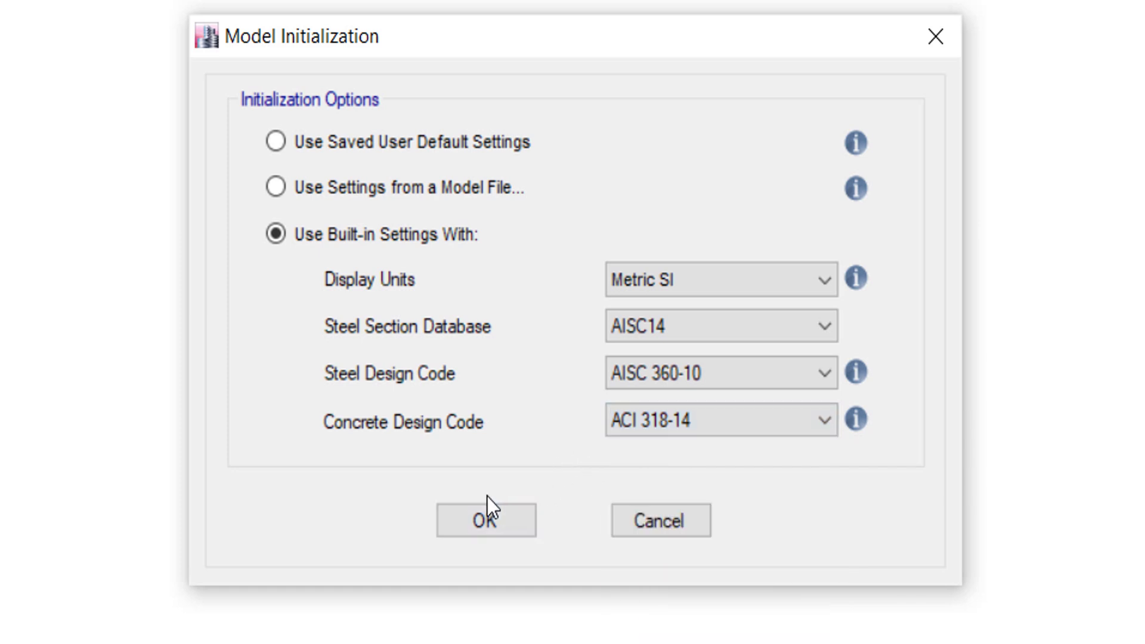
click(486, 517)
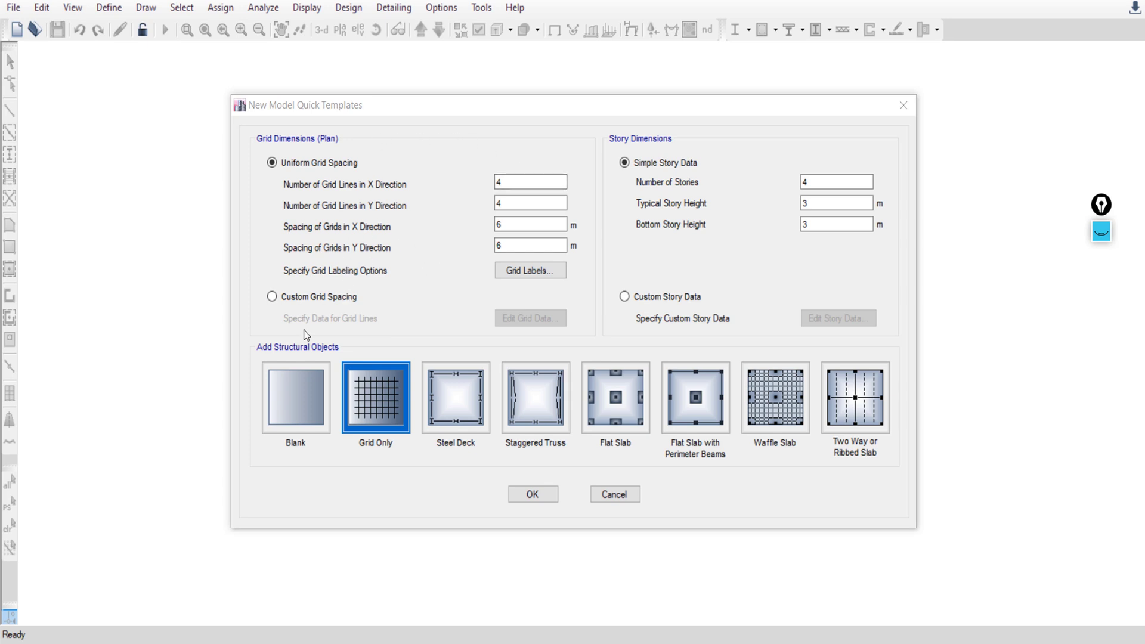
- Choose the Blank template with 9 stories, 3.2 m typical and bottom heights, and Custom Story Data
click(298, 399)
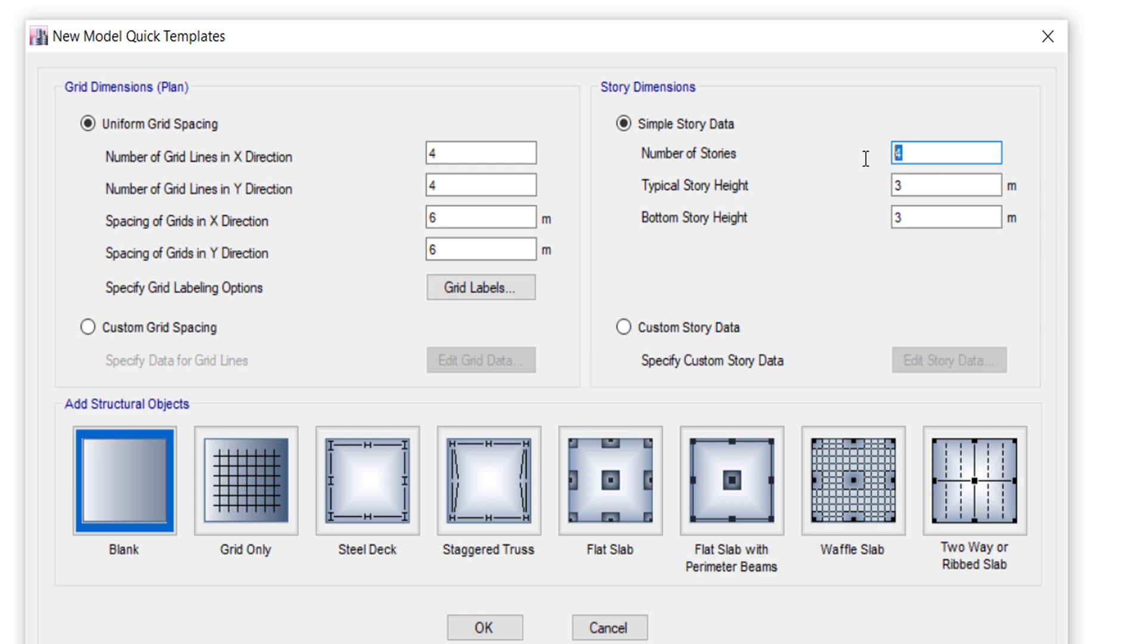
text(9)
click(914, 190)
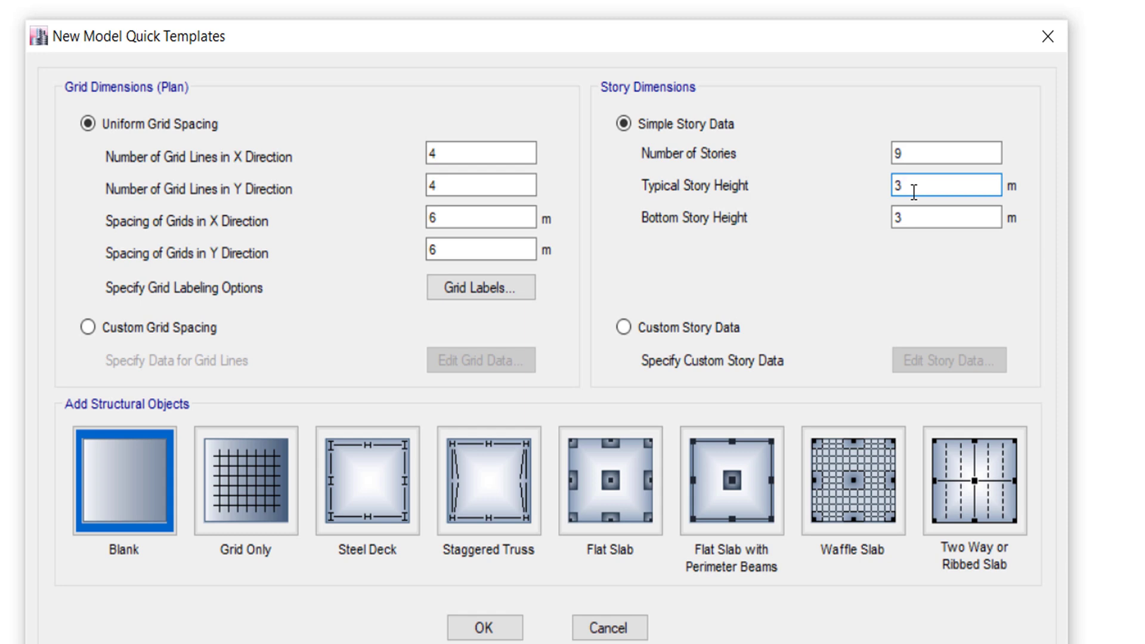
text(.2)
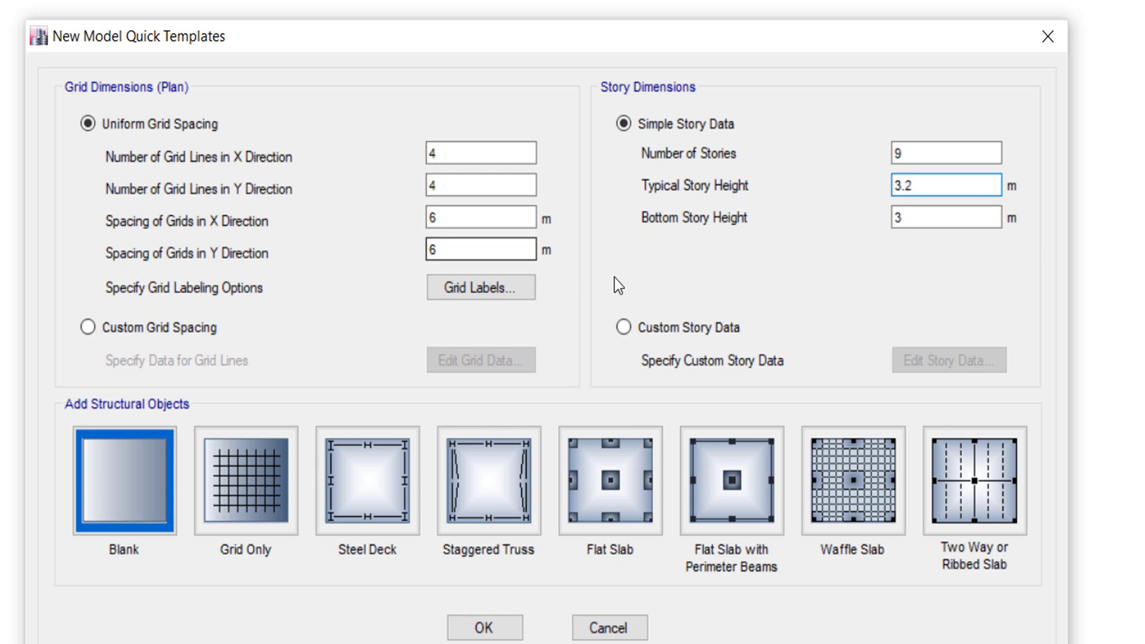
click(943, 223)
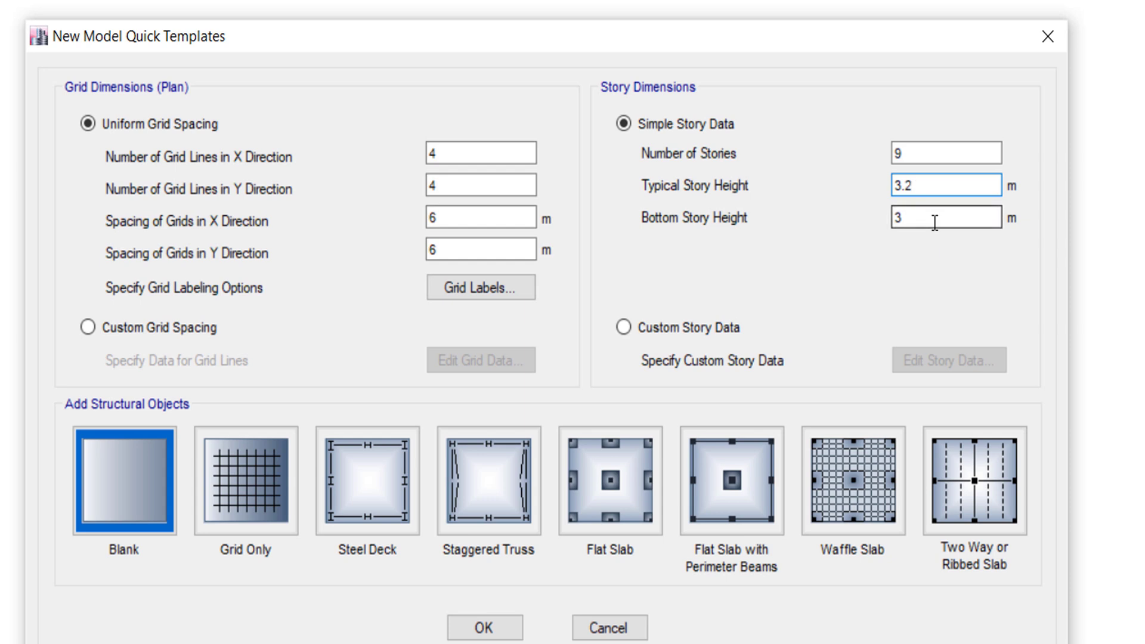
text(.2)
click(915, 194)
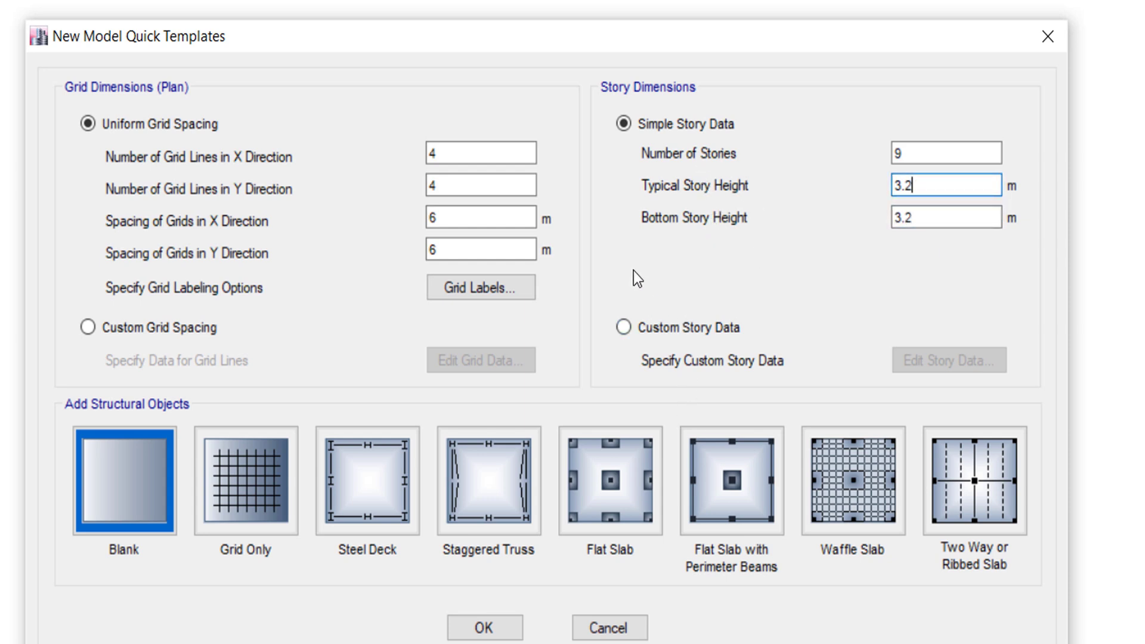
click(624, 329)
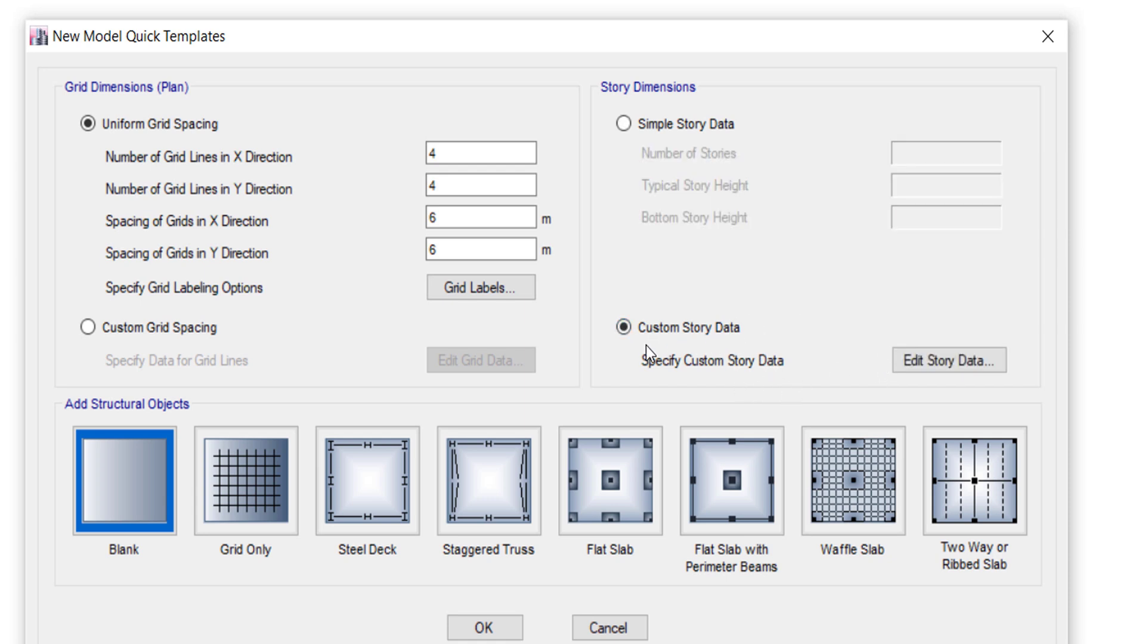
- Open the story data table and review the story names Story1 through Story9
click(908, 357)
click(280, 210)
click(267, 256)
click(250, 332)
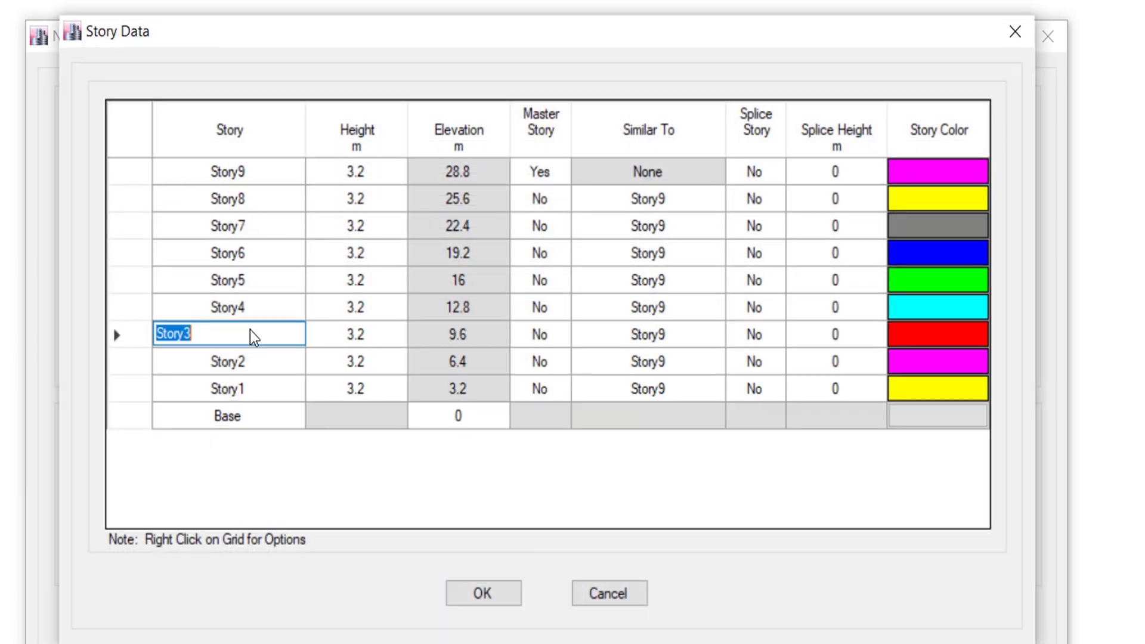
click(248, 303)
click(254, 276)
click(267, 224)
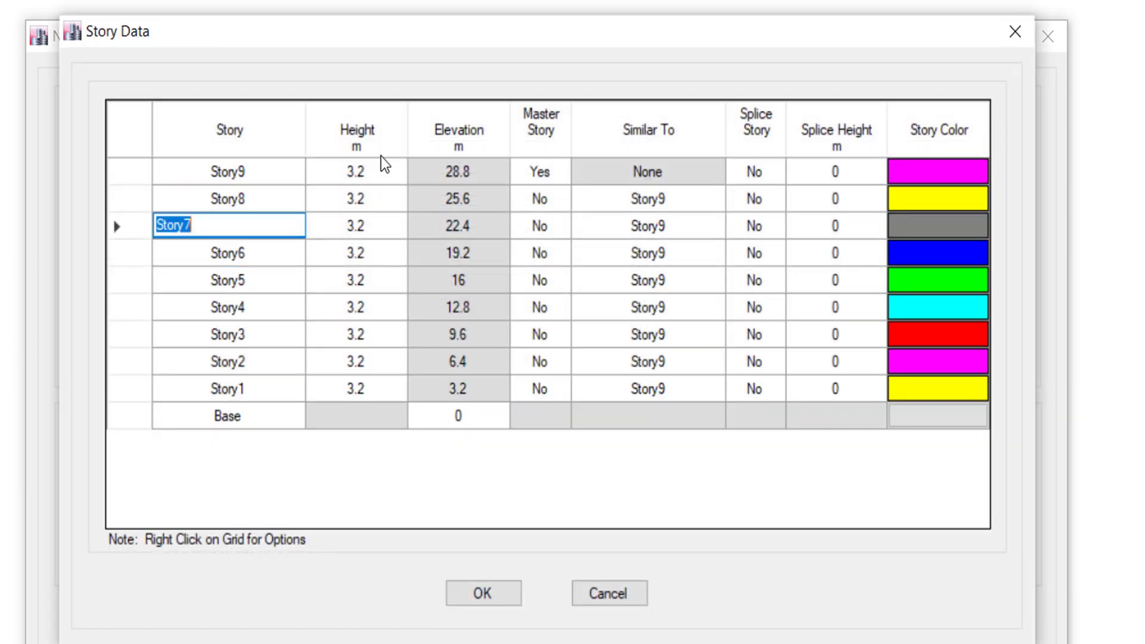
- Confirm every story is 3.2 m, Story9 is master, and others are similar to Story9
click(377, 167)
click(367, 199)
click(356, 277)
click(365, 332)
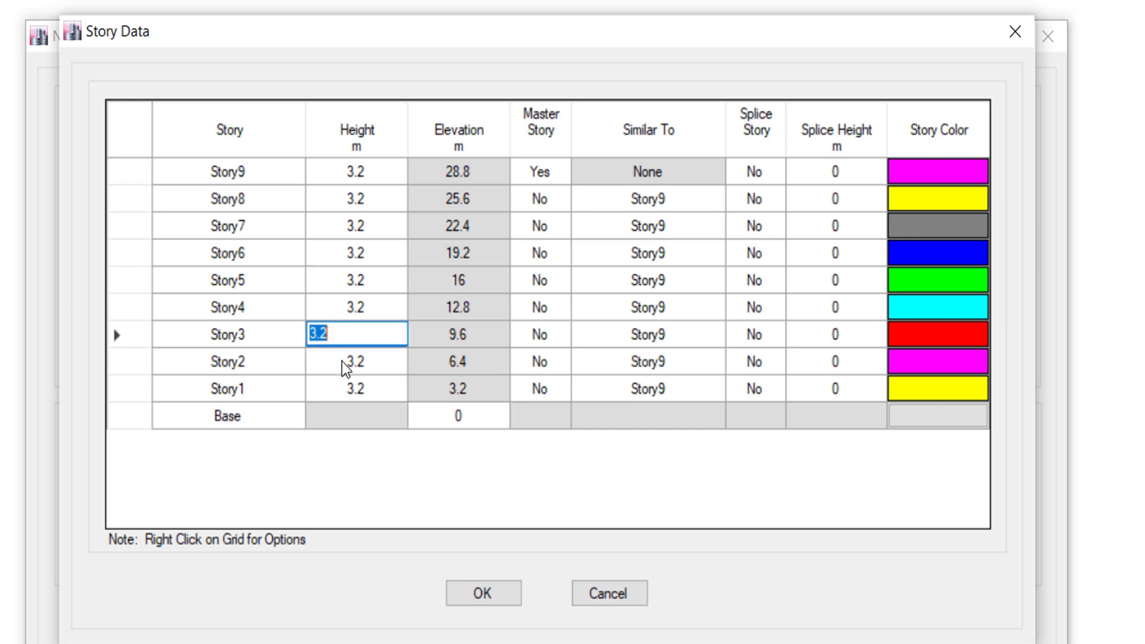
click(361, 362)
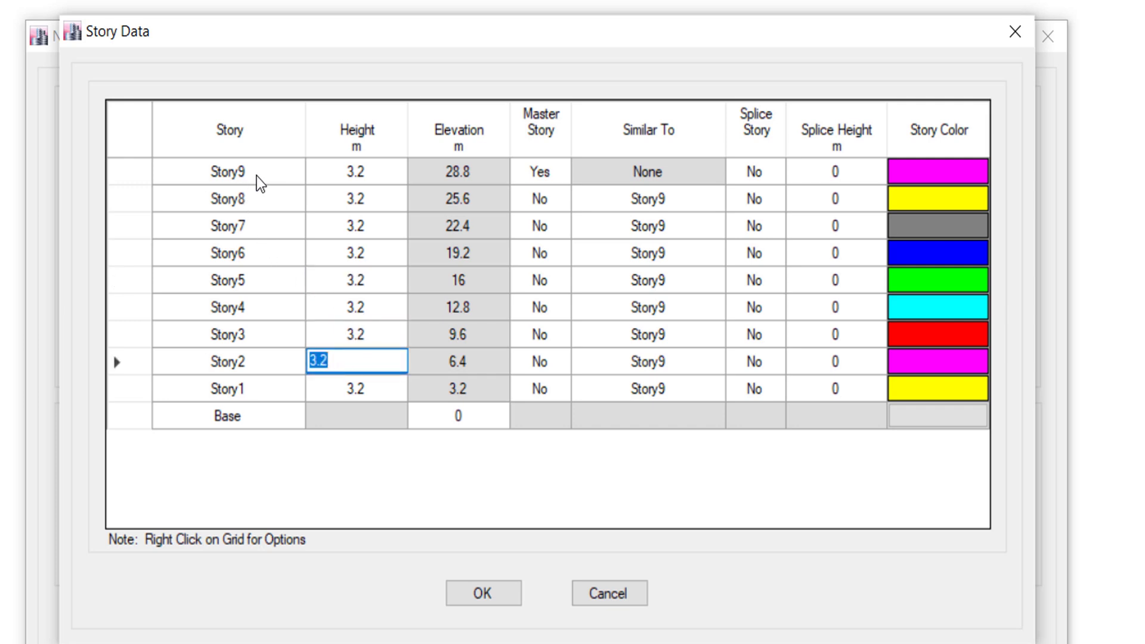
click(552, 176)
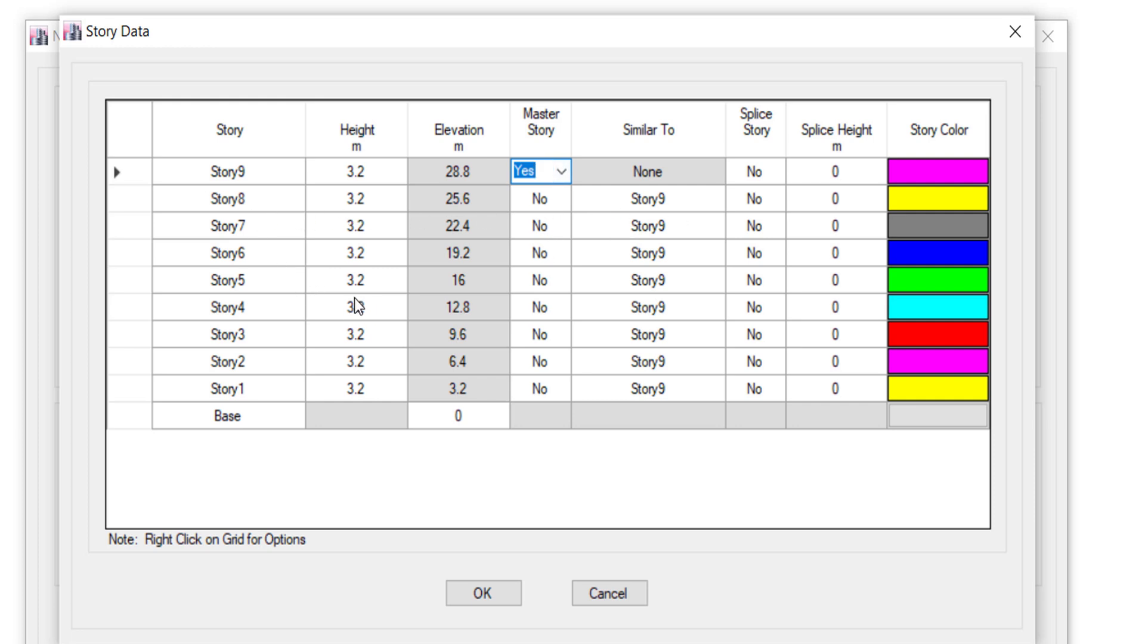
click(647, 206)
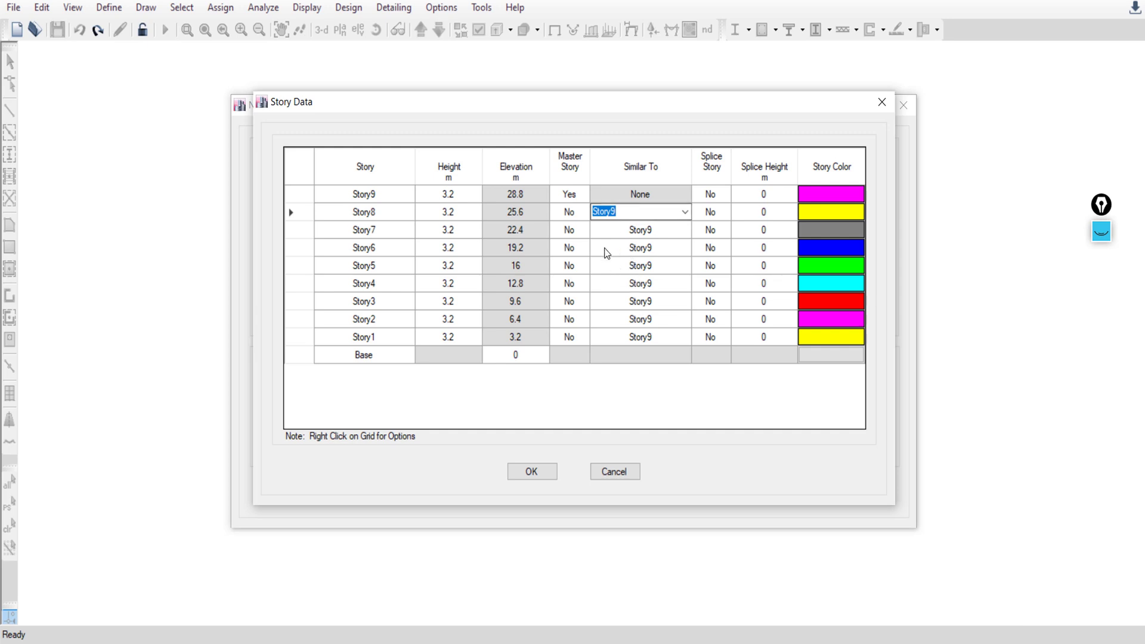
- Accept the nine-story data and create the blank model
click(521, 471)
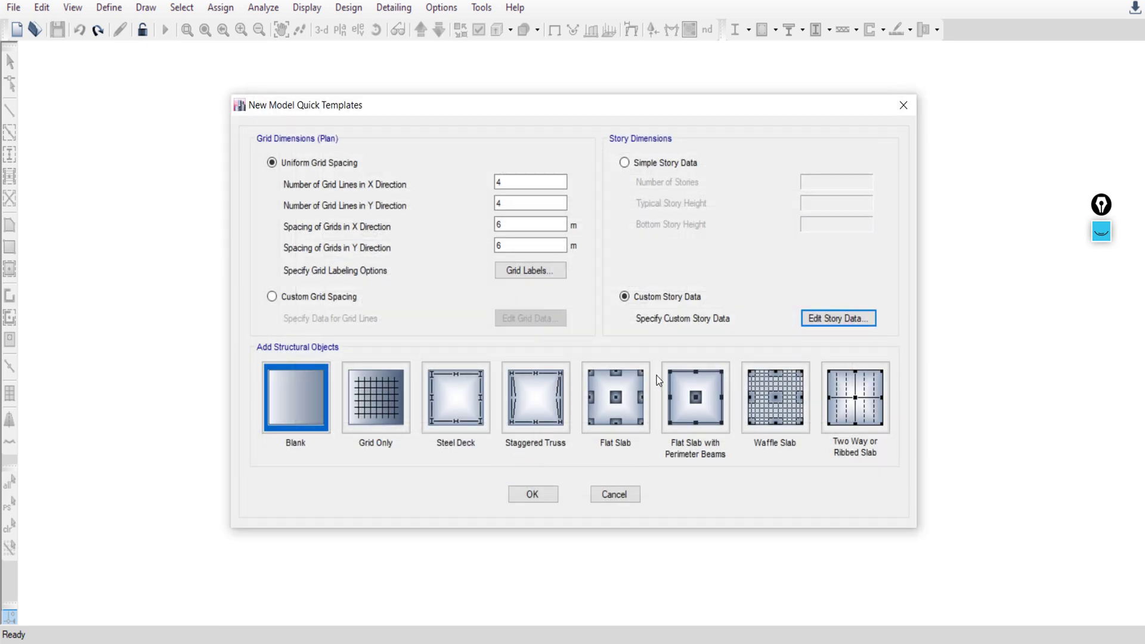
click(540, 496)
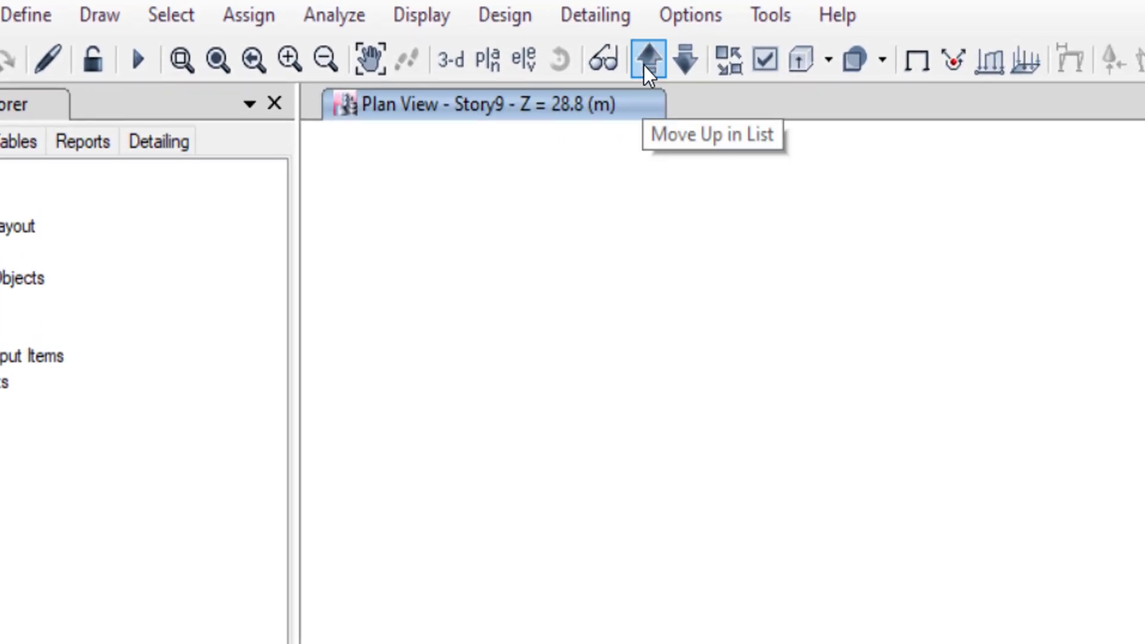
- Switch the plan view from Story9 to Story1 at Z = 3.2 m
click(686, 56)
click(686, 56)
click(686, 56)
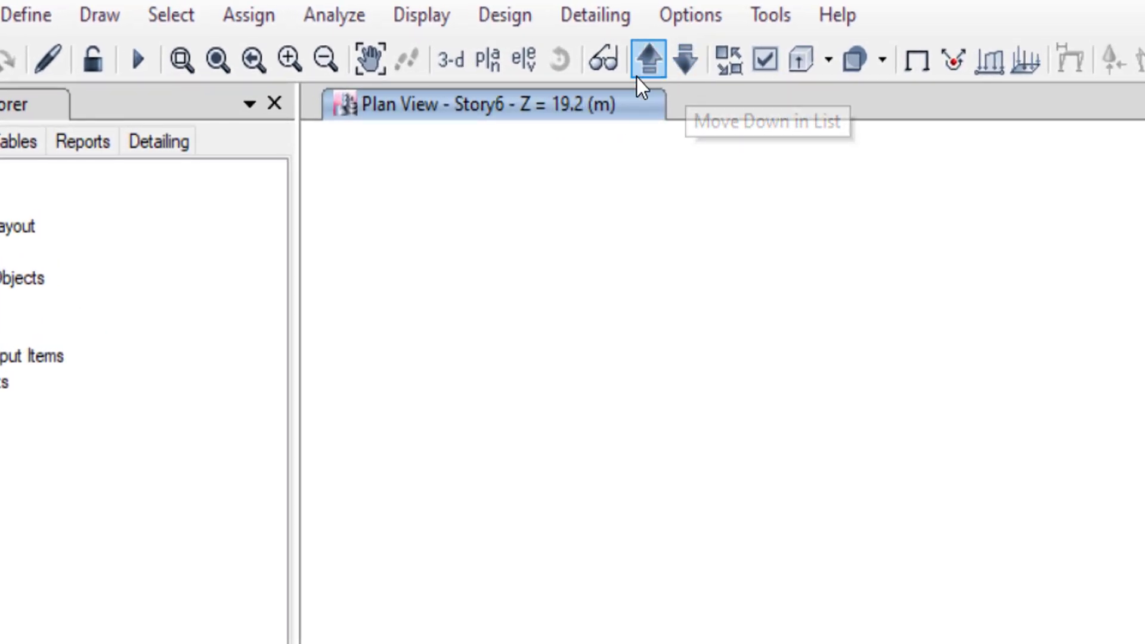
click(649, 58)
click(649, 58)
click(649, 58)
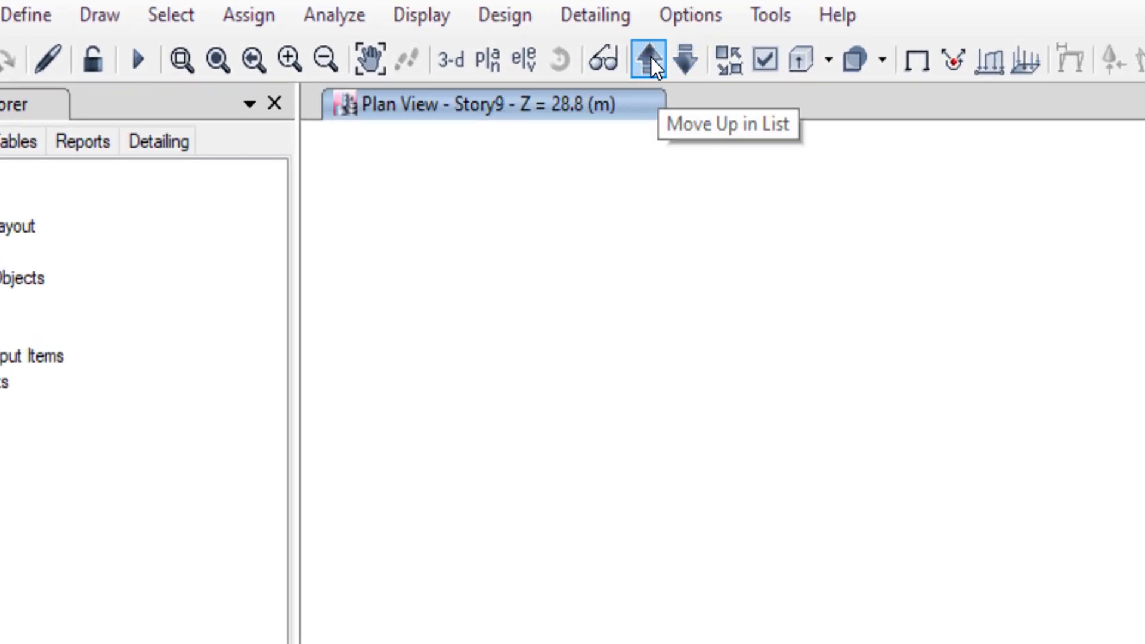
click(488, 58)
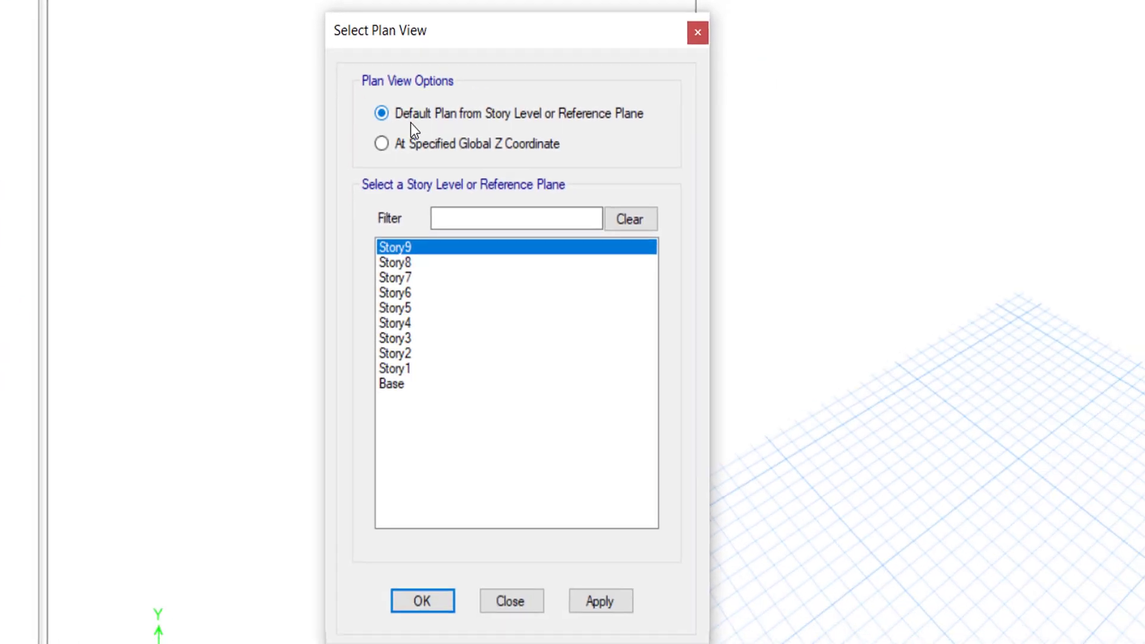
click(390, 366)
click(596, 597)
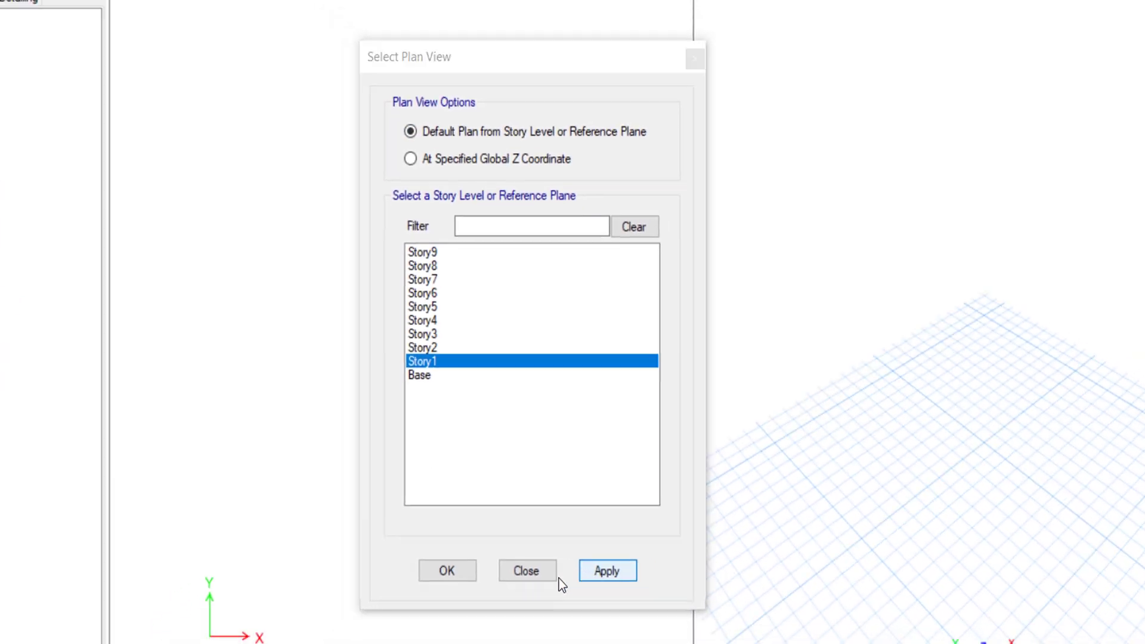
click(506, 598)
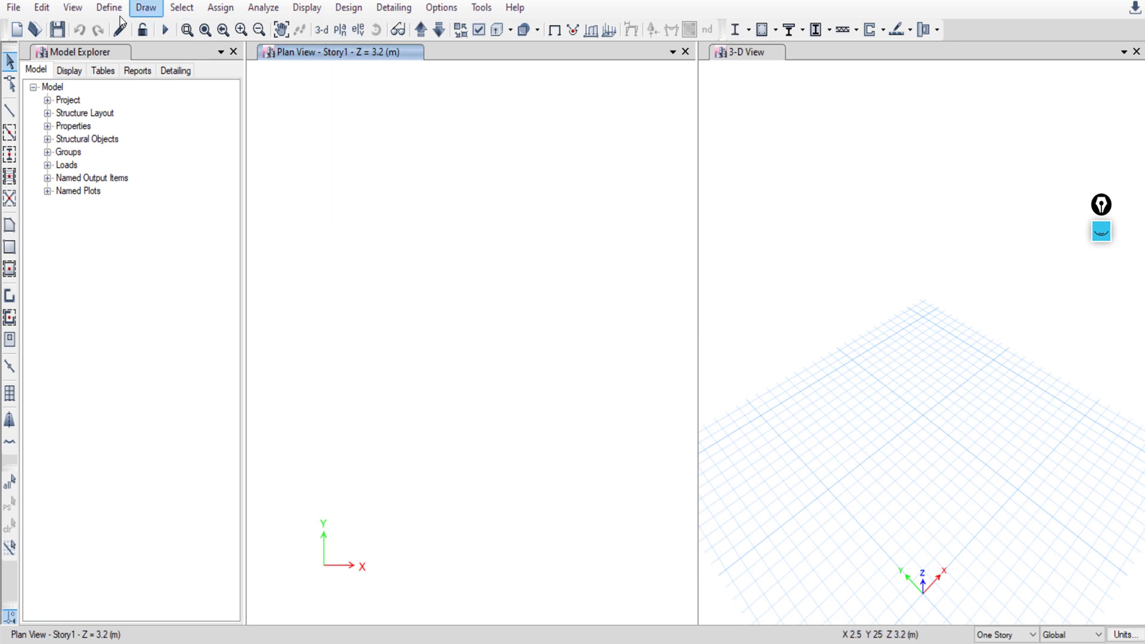
click(19, 11)
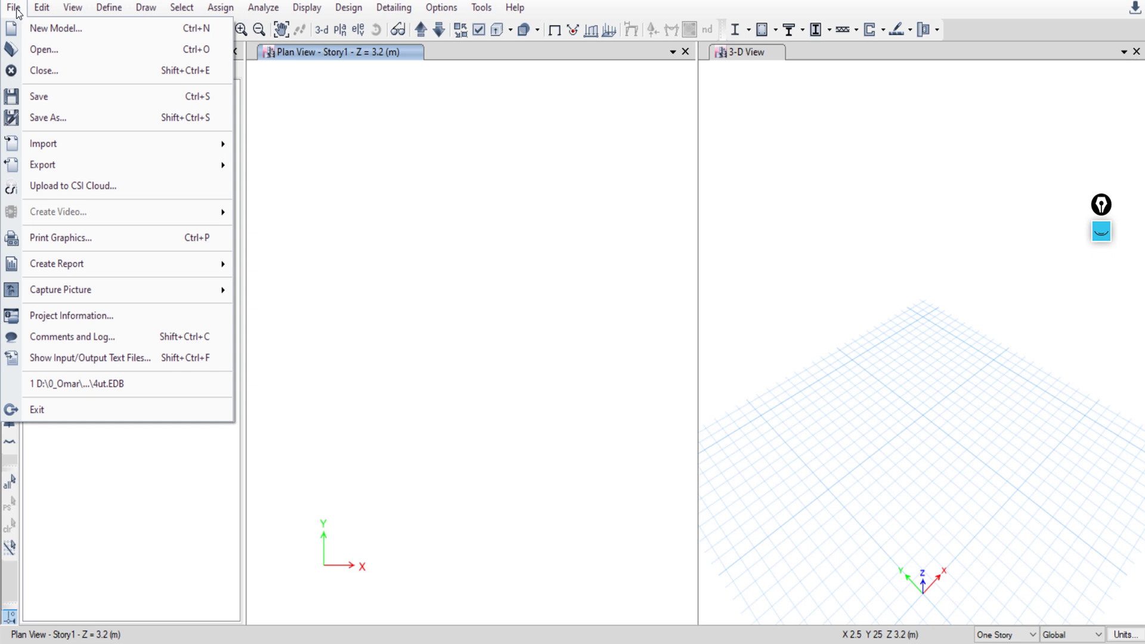
- Begin a .DXF/.DWG architectural plan import from File > Import
mouse_move(154, 154)
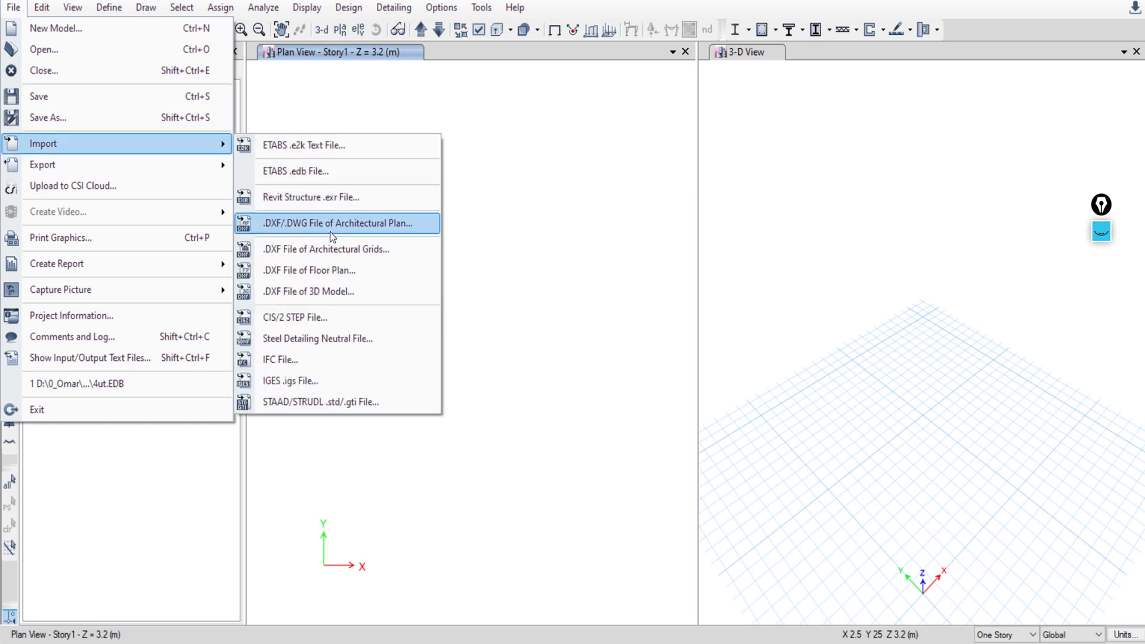
click(397, 229)
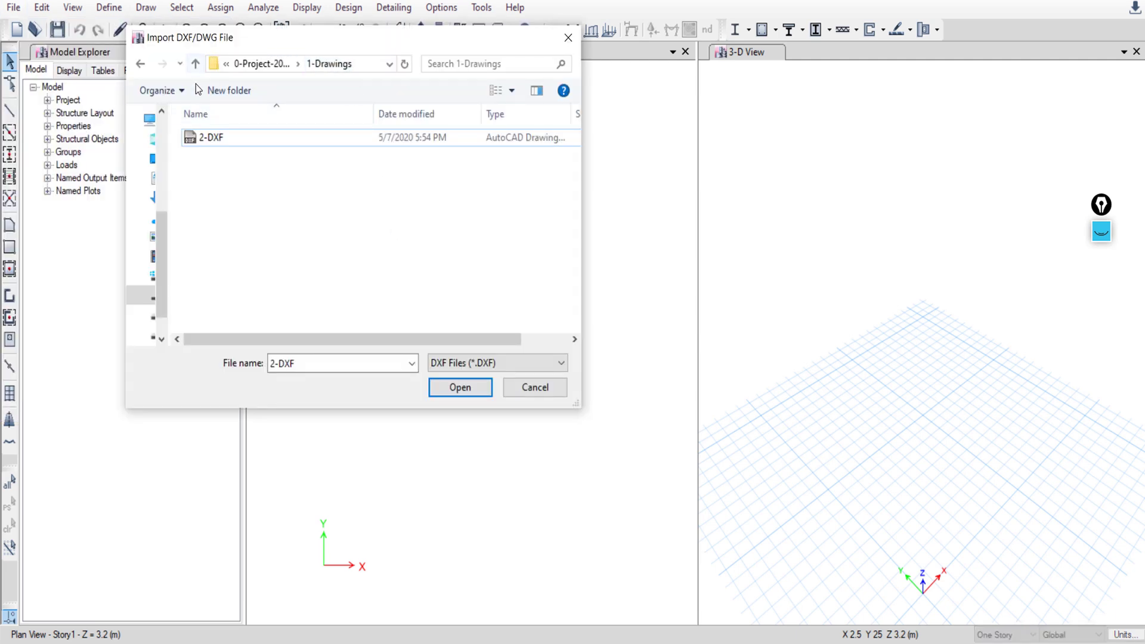
- Open the 2-DXF drawing from the 1-Drawings folder
click(216, 139)
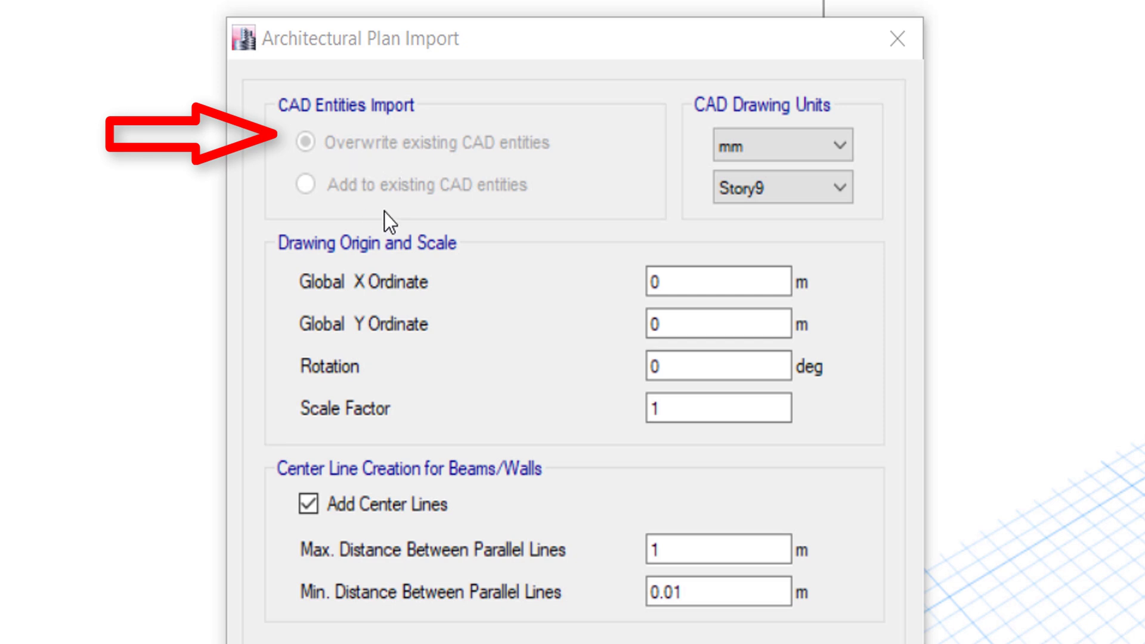
- Import the DXF plan with drawing units in m, placed on Story1
click(815, 145)
click(751, 255)
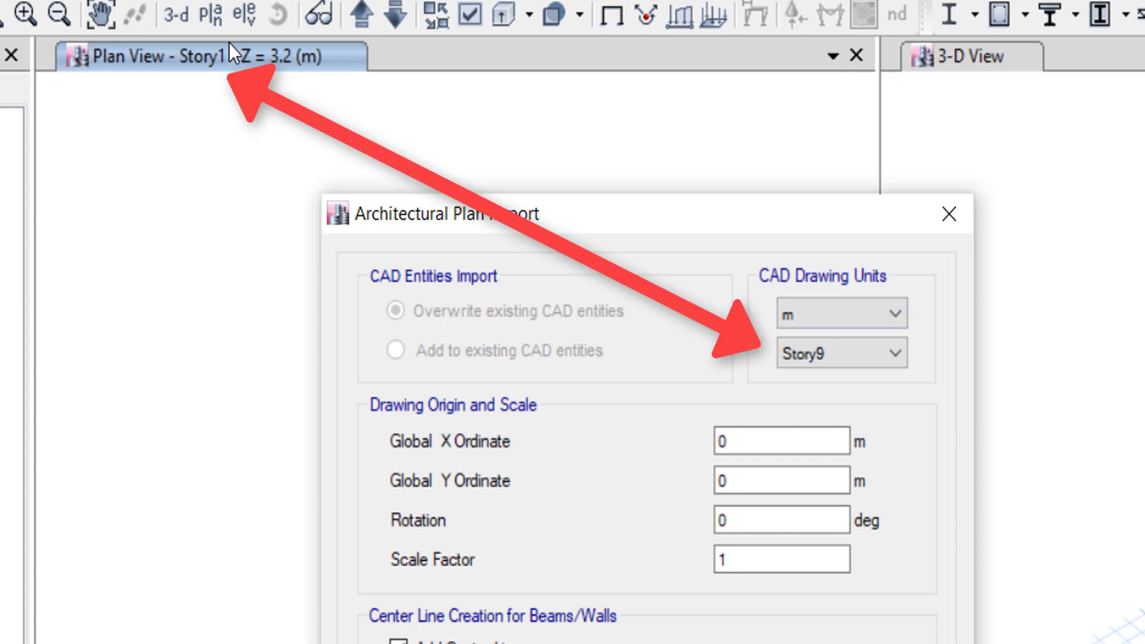
click(826, 355)
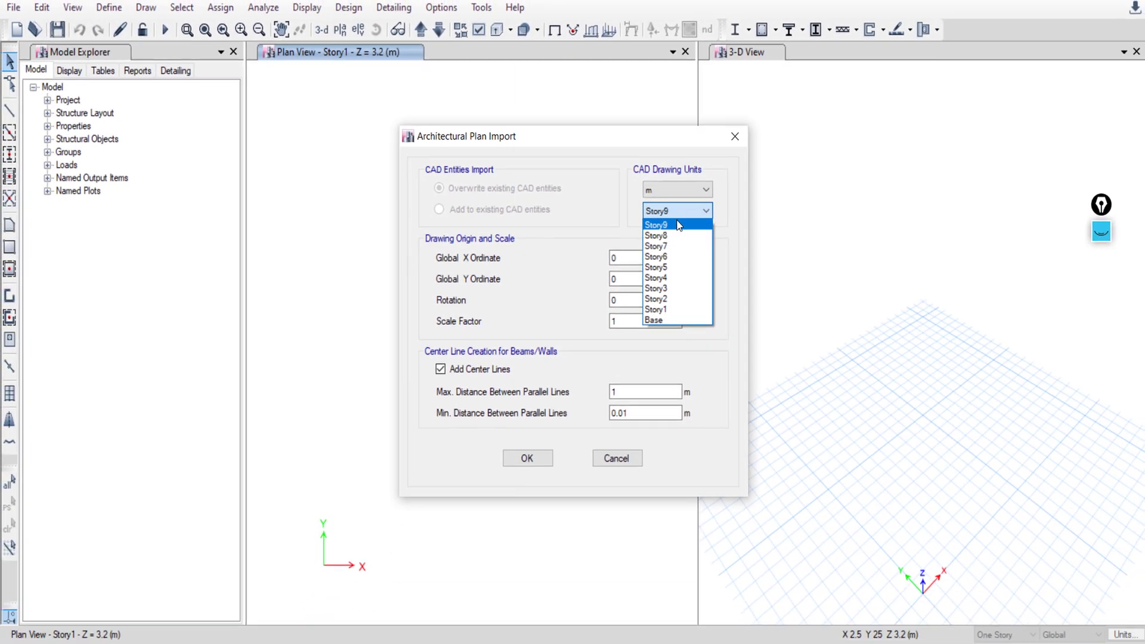
click(656, 310)
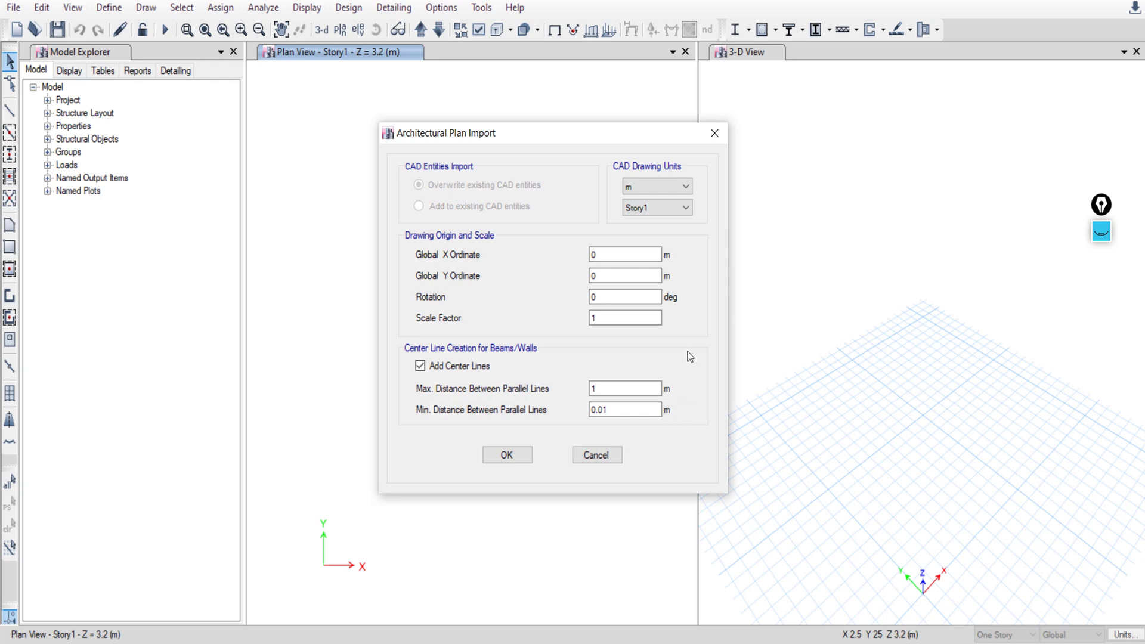
click(506, 456)
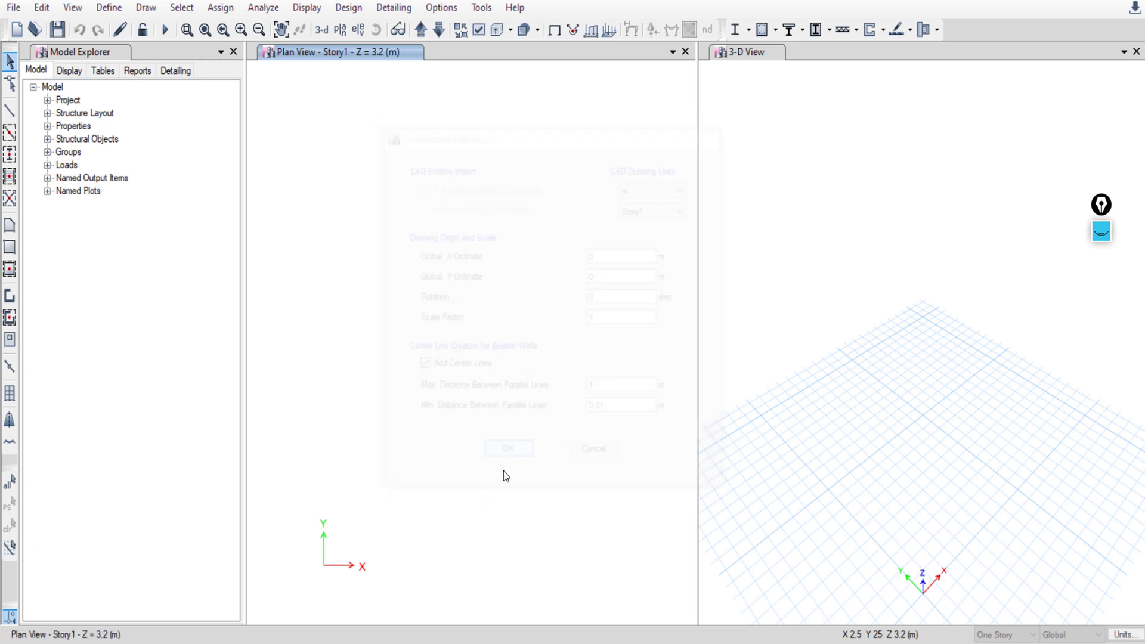
- Step the plan view up through Story2 and higher stories, then back down to Story1
middle_drag(571, 489, 509, 481)
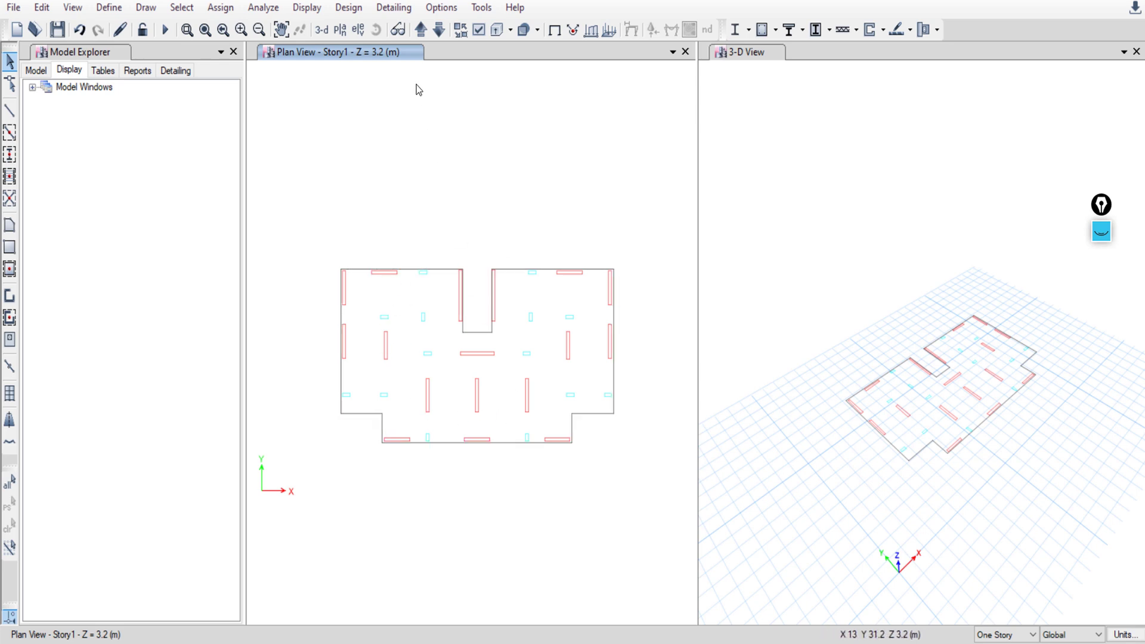
click(422, 31)
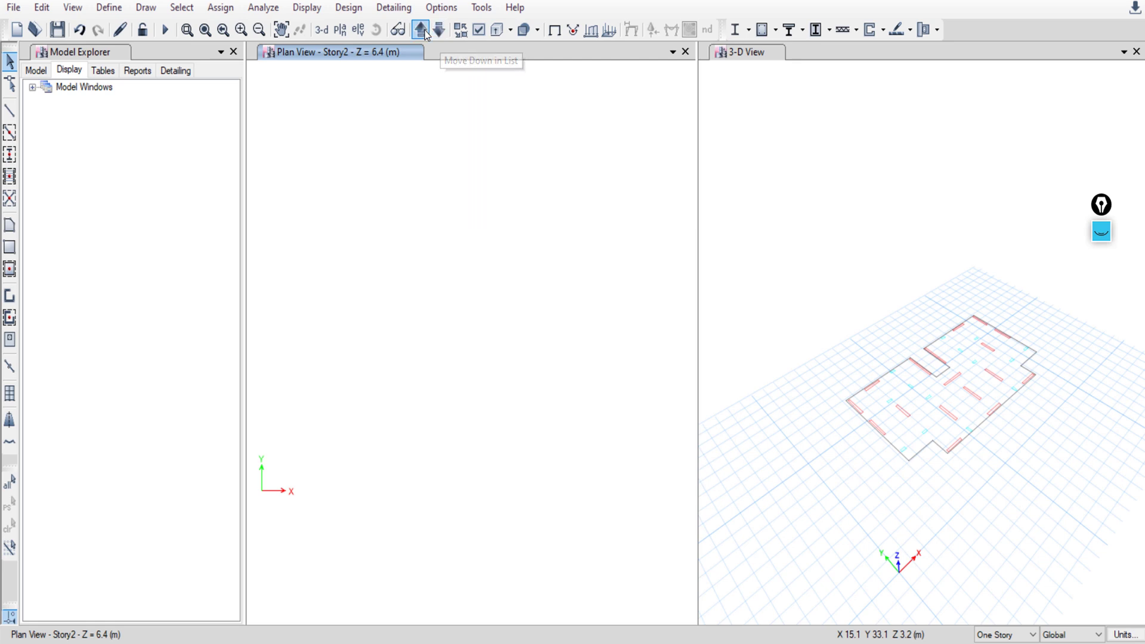
click(422, 31)
click(423, 32)
click(434, 36)
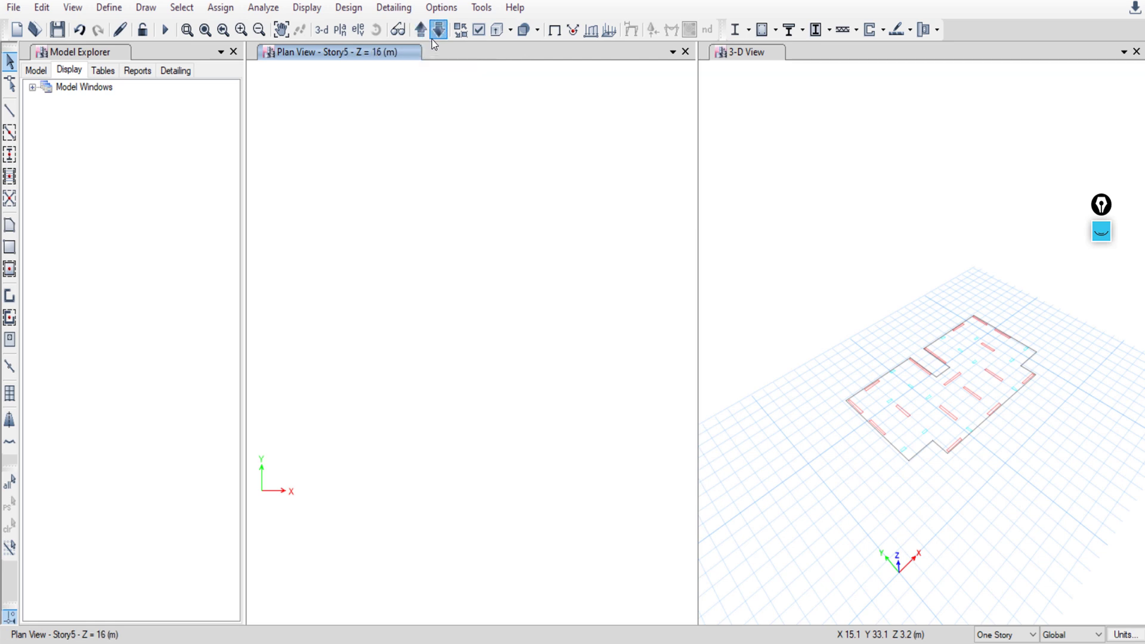
click(435, 36)
click(435, 35)
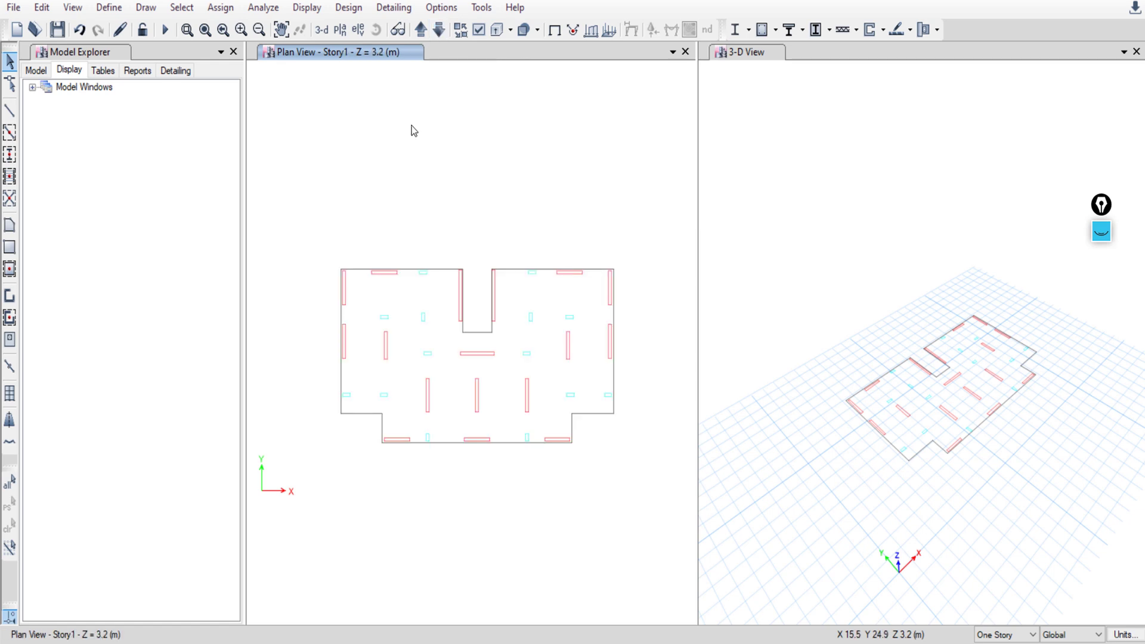